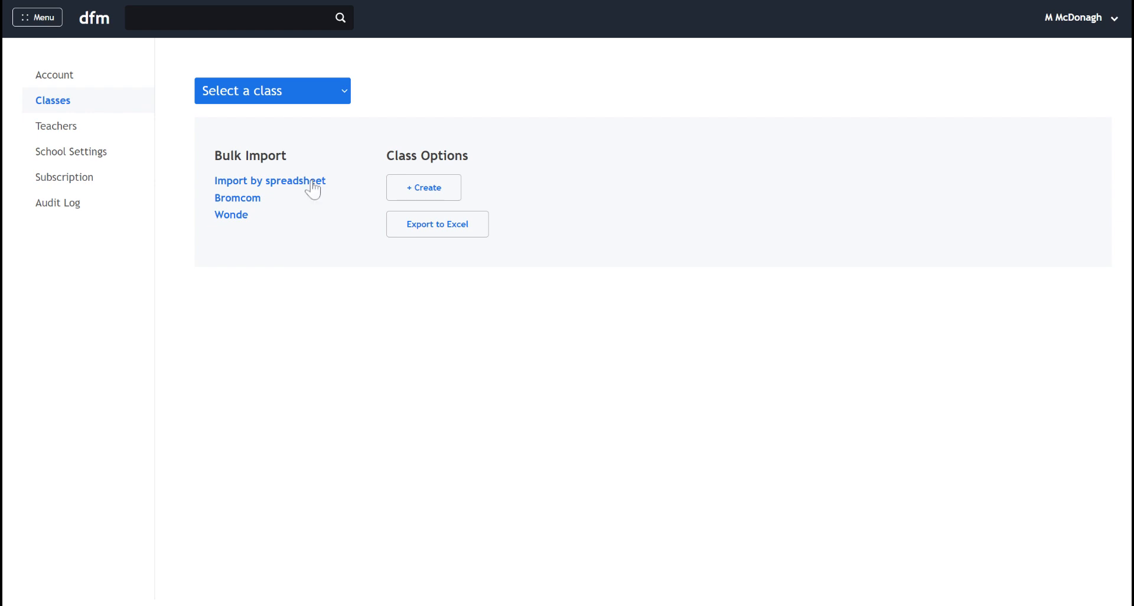
- Choose the class list spreadsheet for bulk import and generate a preview of its data
click(312, 187)
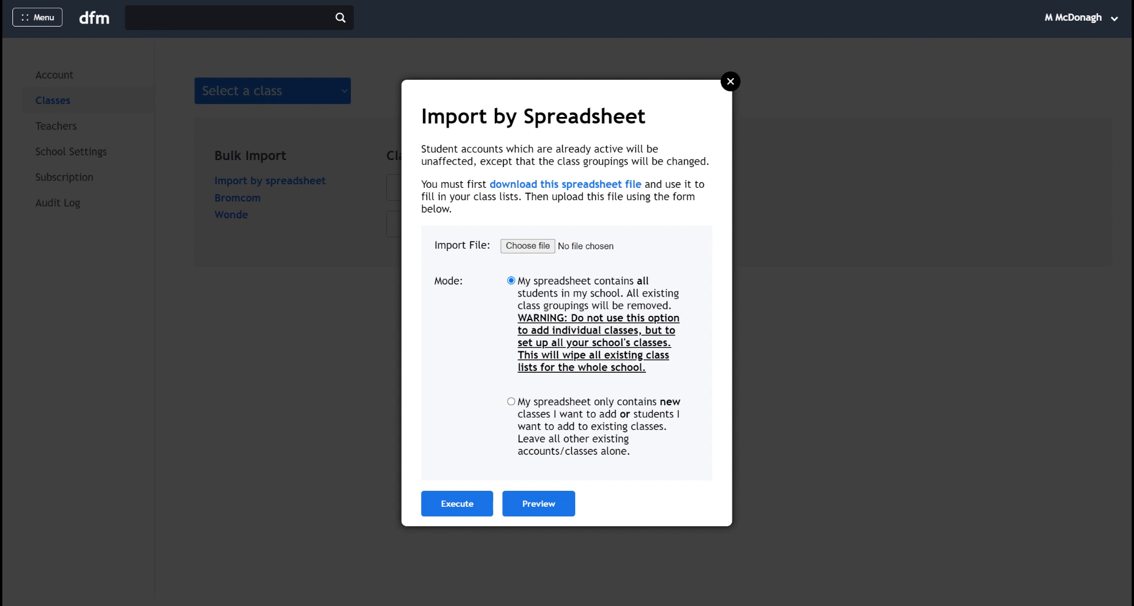
click(527, 244)
click(481, 295)
click(558, 509)
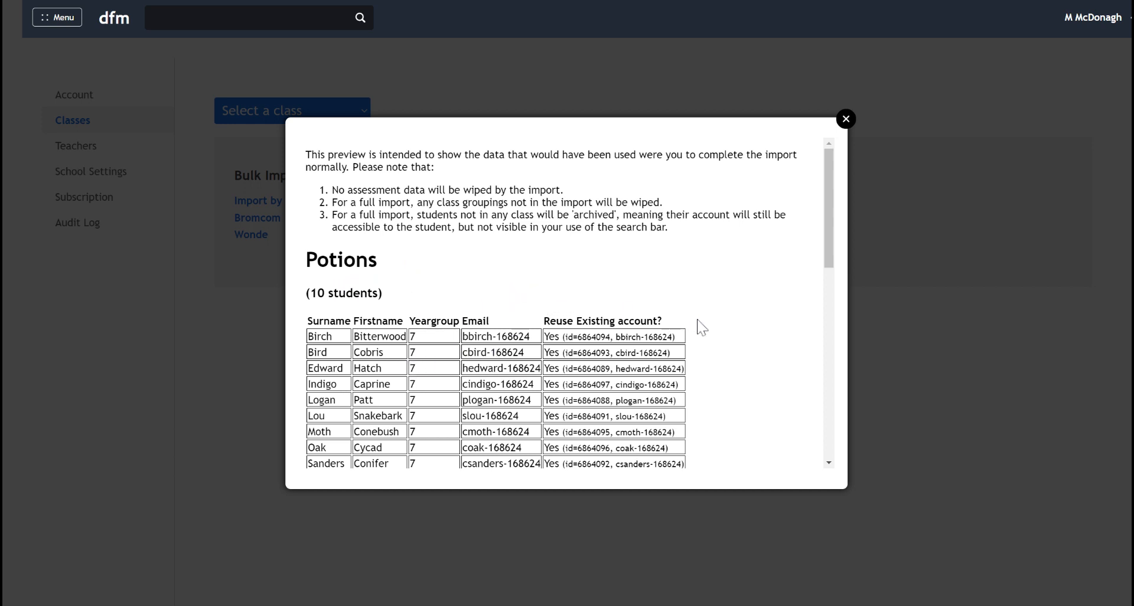
- Review the previewed student lists for the Potions, Charms and Herbology classes, and close the preview
scroll(718, 326, down, 1)
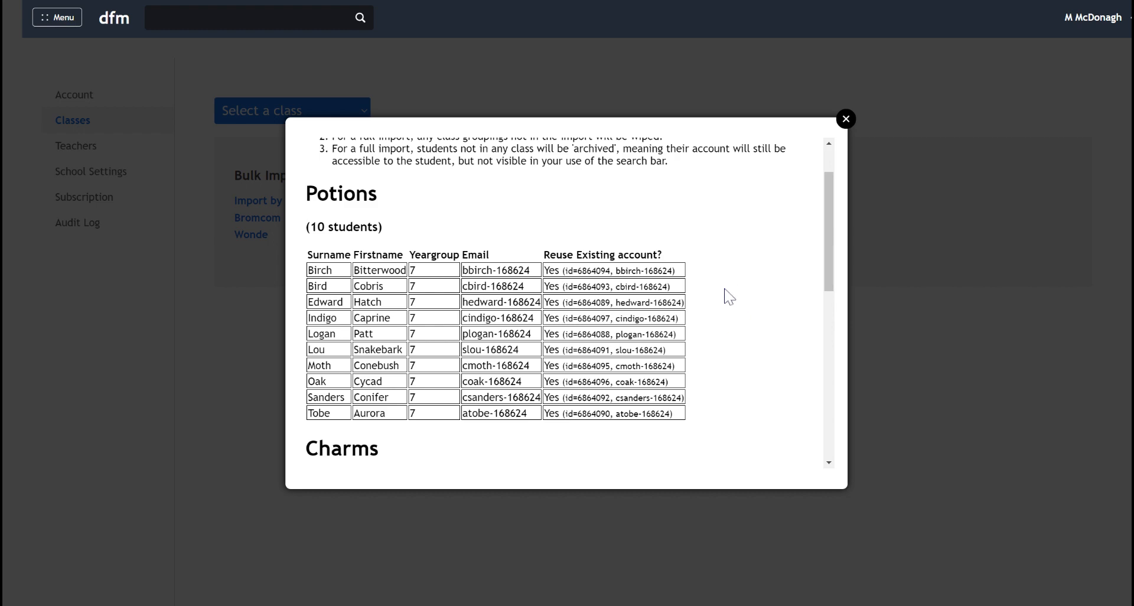
scroll(731, 320, down, 1)
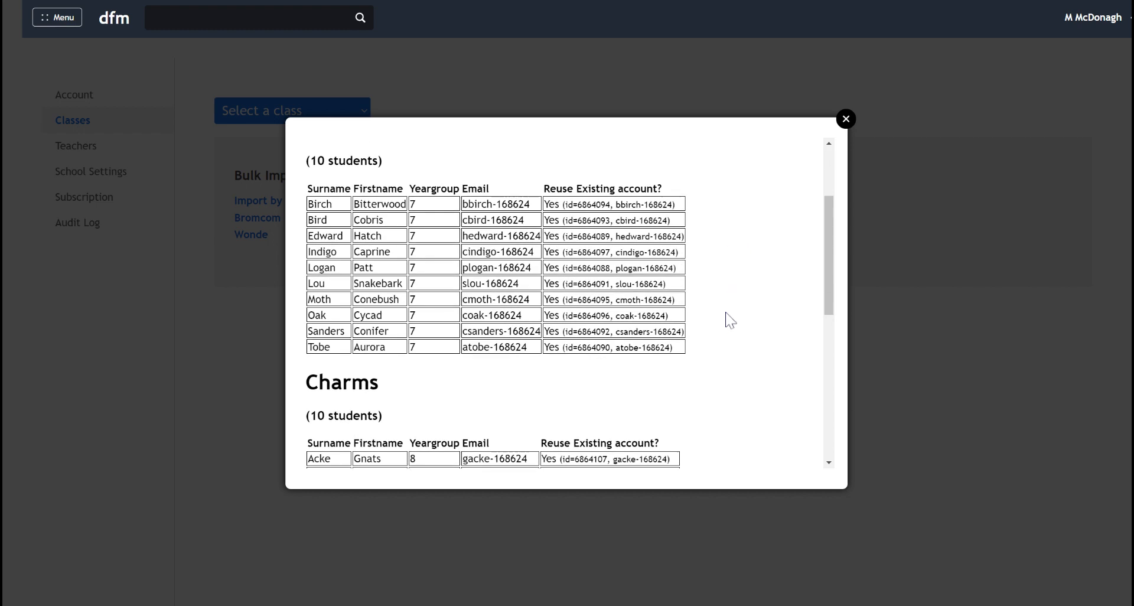
scroll(730, 320, down, 5)
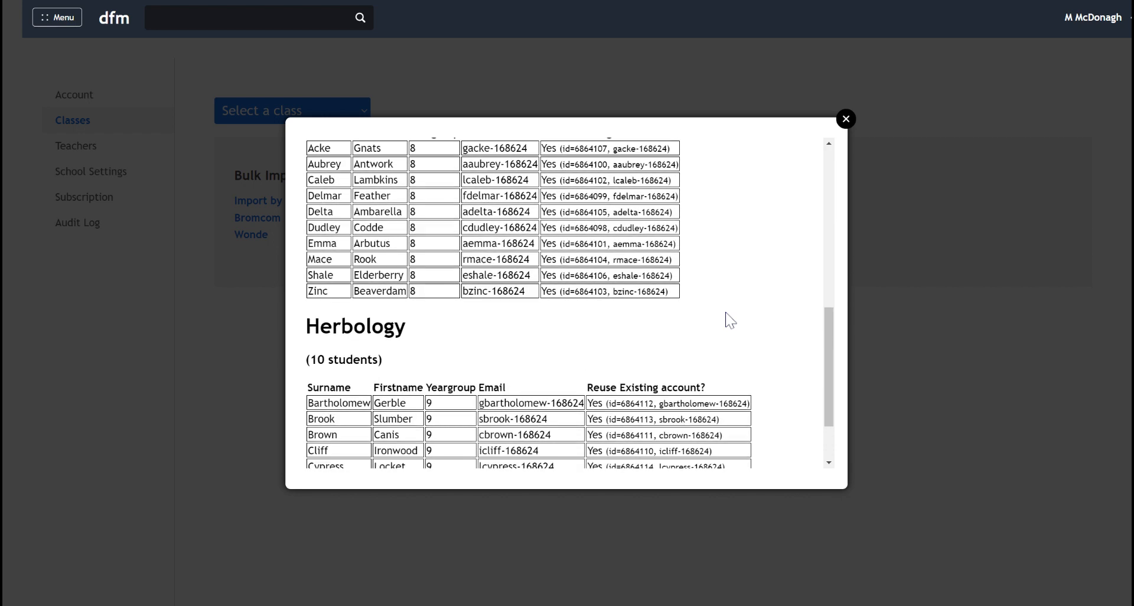
scroll(731, 320, down, 1)
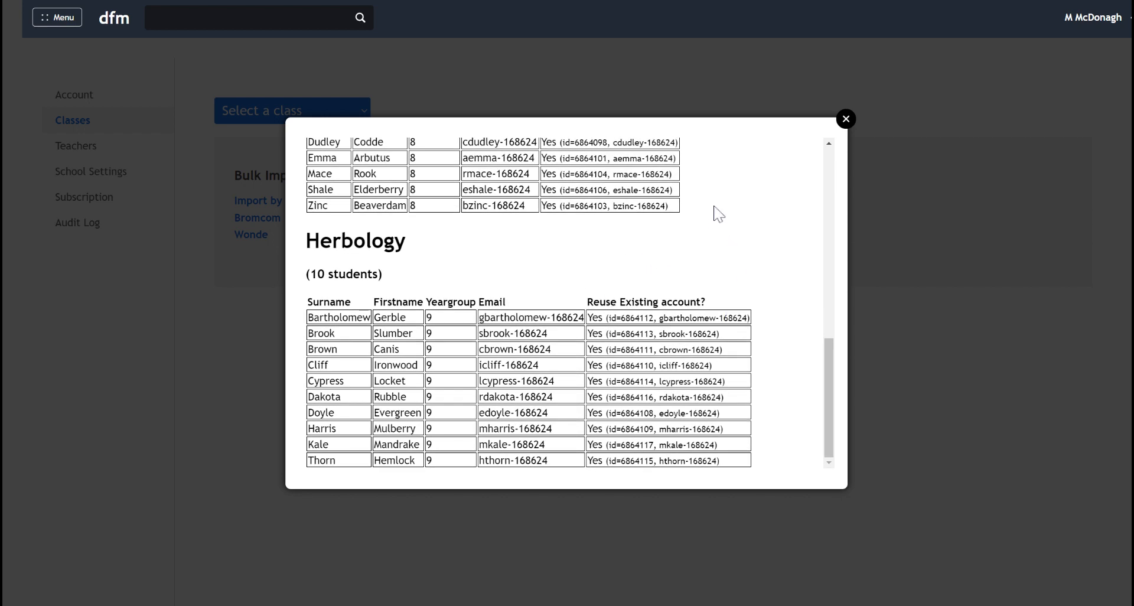
click(845, 119)
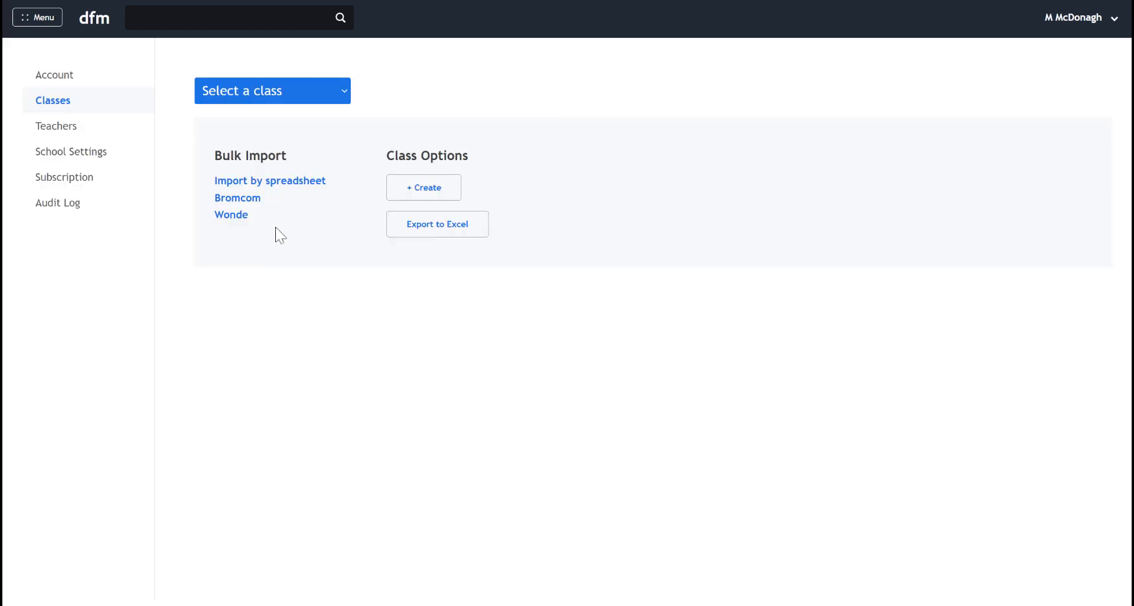
- Import the class spreadsheet in the mode that only adds new classes or students, and close the completion notice
click(299, 184)
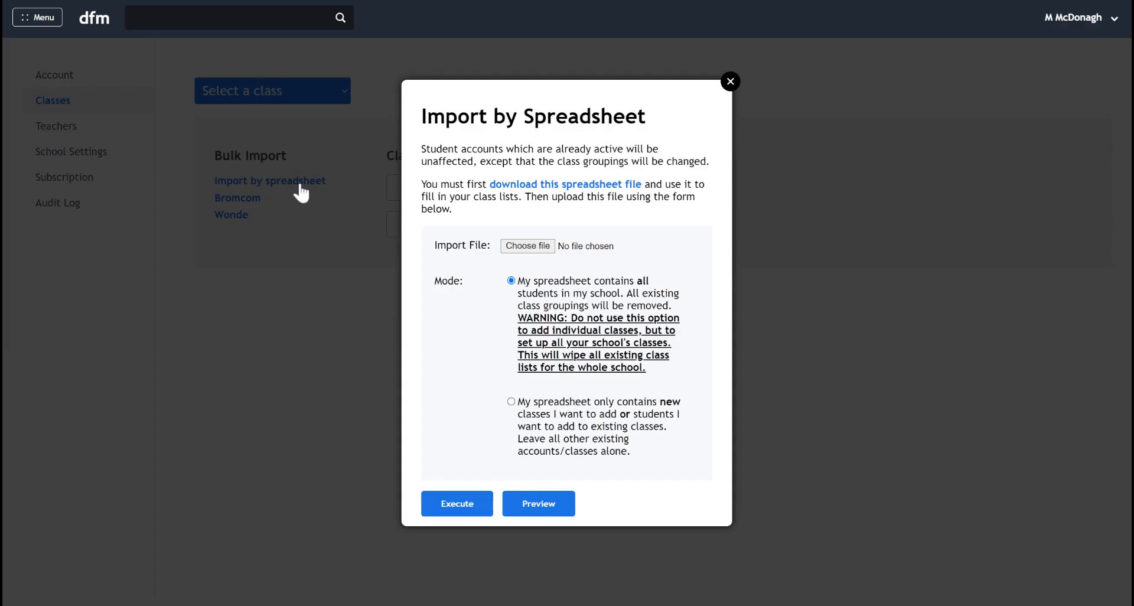
click(527, 247)
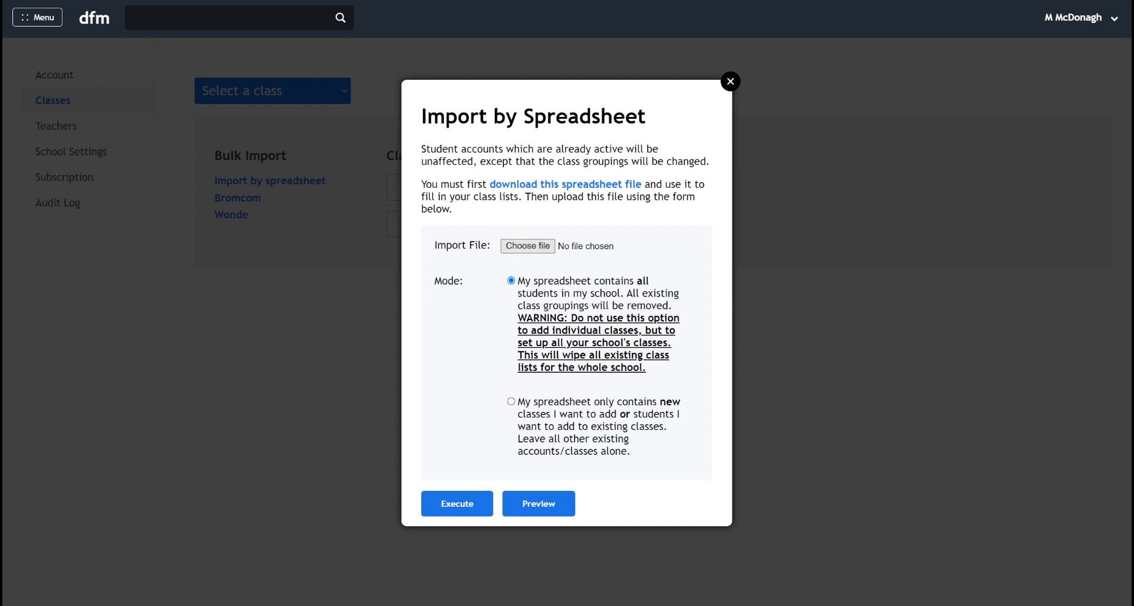
click(563, 419)
click(479, 511)
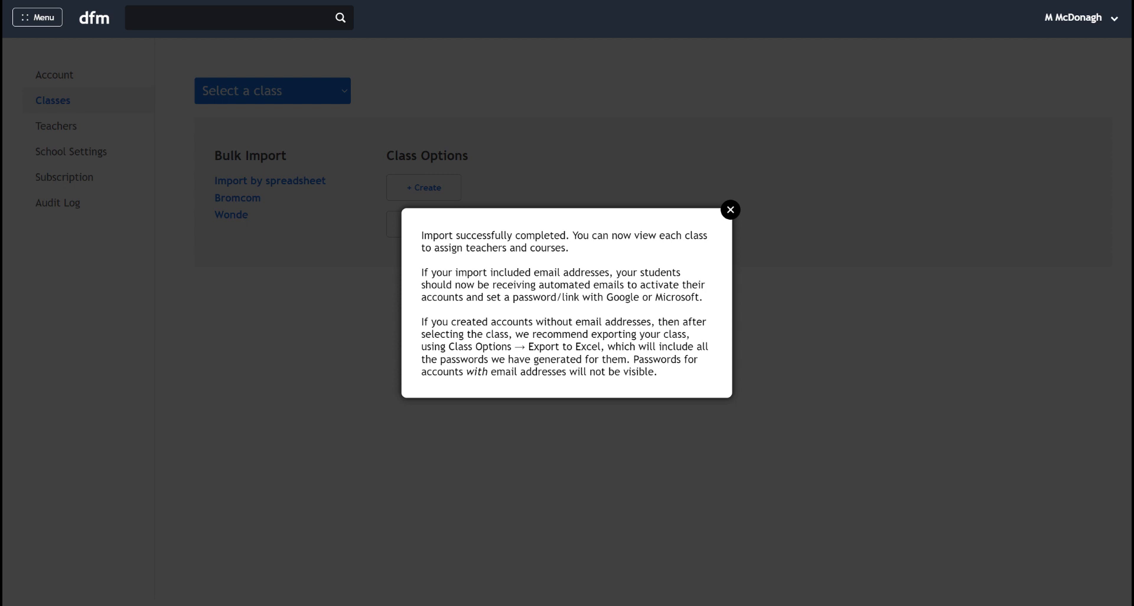
drag(446, 347, 601, 347)
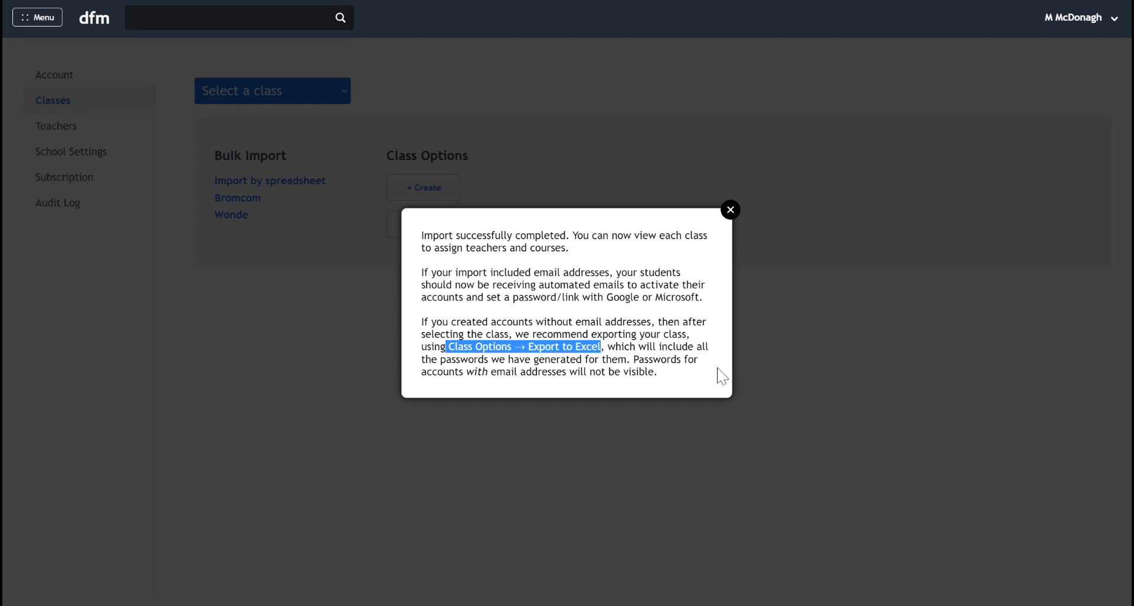
click(729, 211)
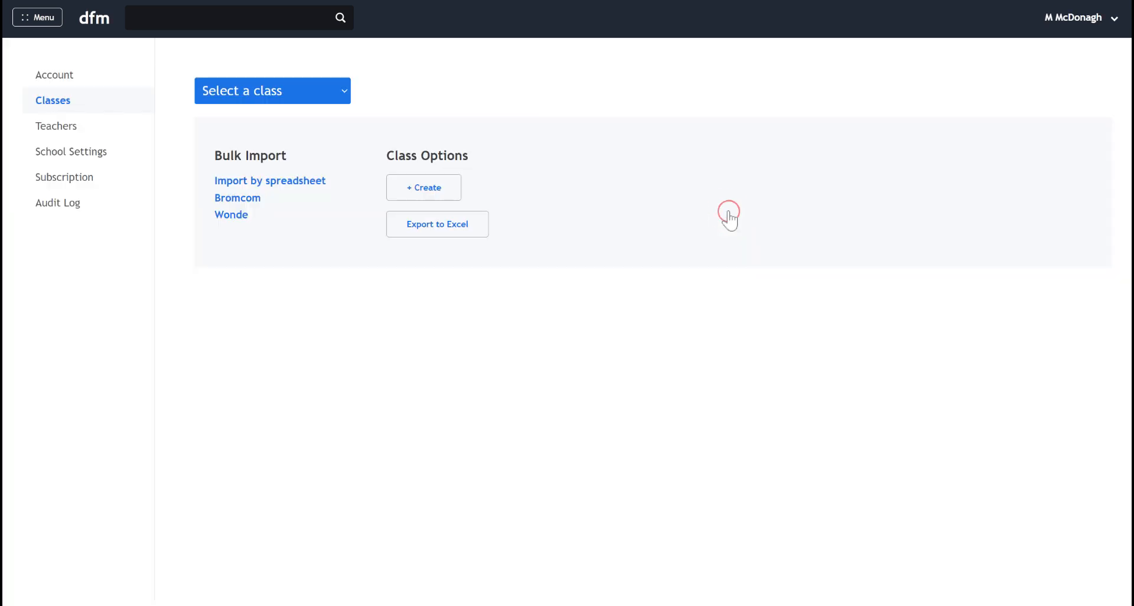
- Open the Potions class from the school's class list
click(328, 100)
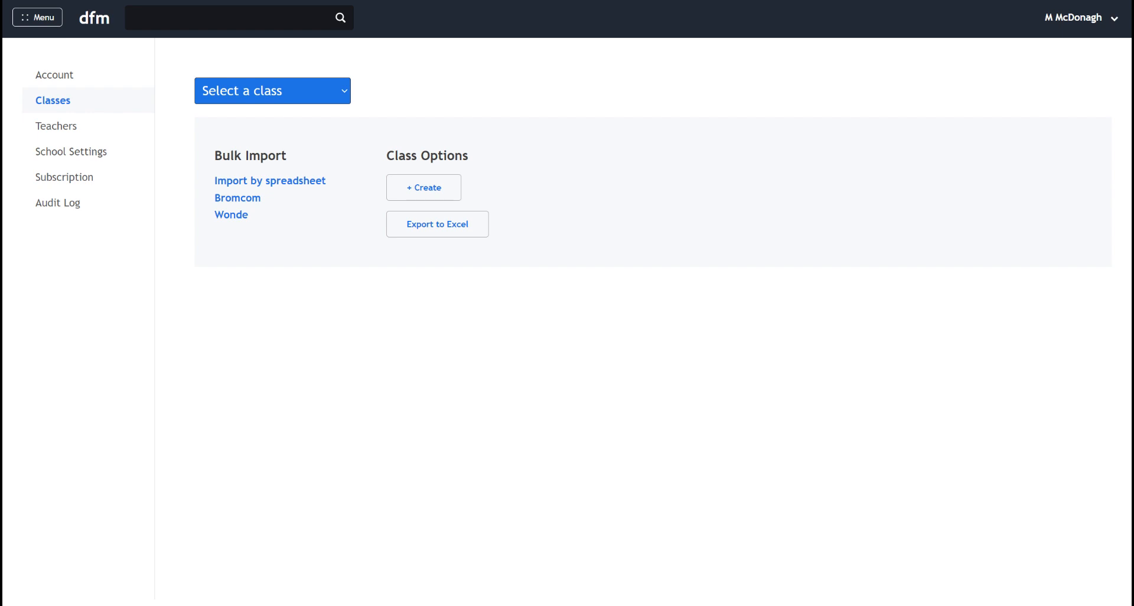
click(238, 290)
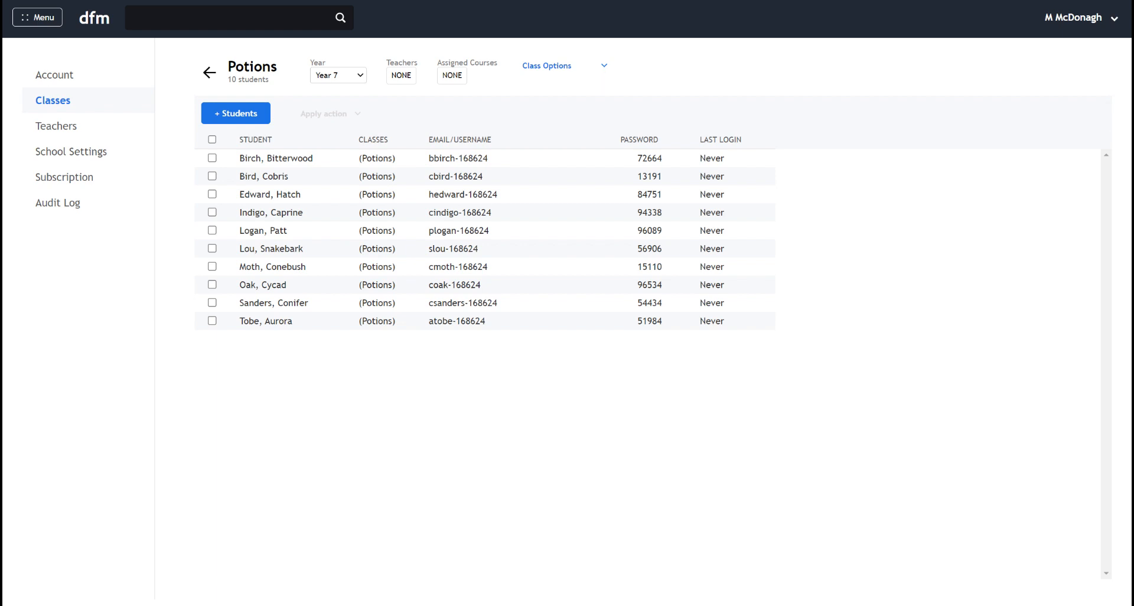
click(533, 429)
- Assign the fourth listed teacher and the Year 7 course to the Potions class
click(405, 78)
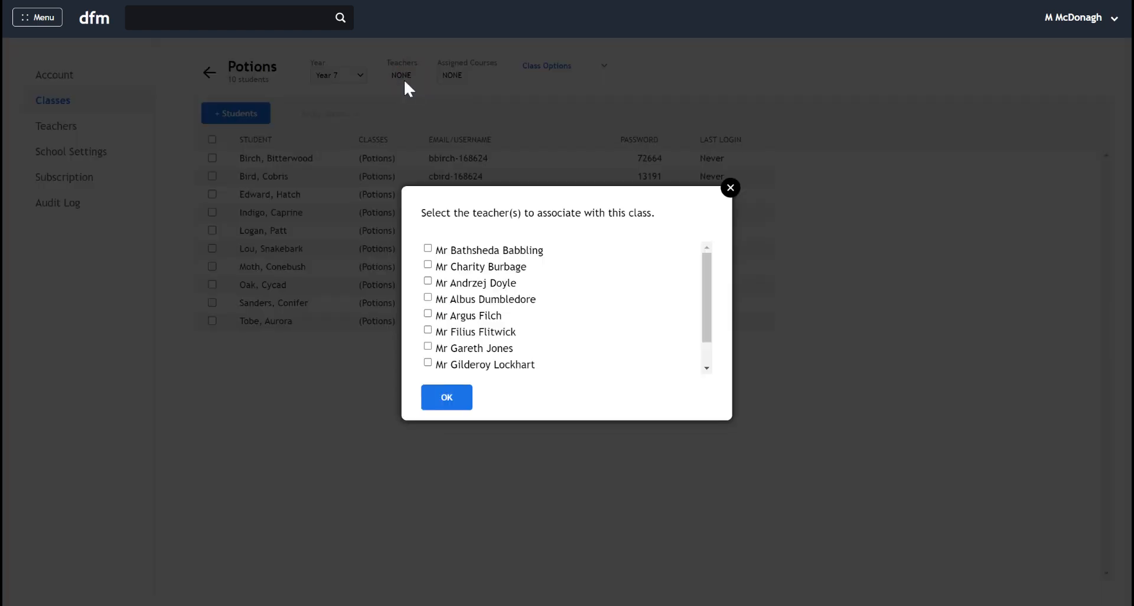
click(473, 299)
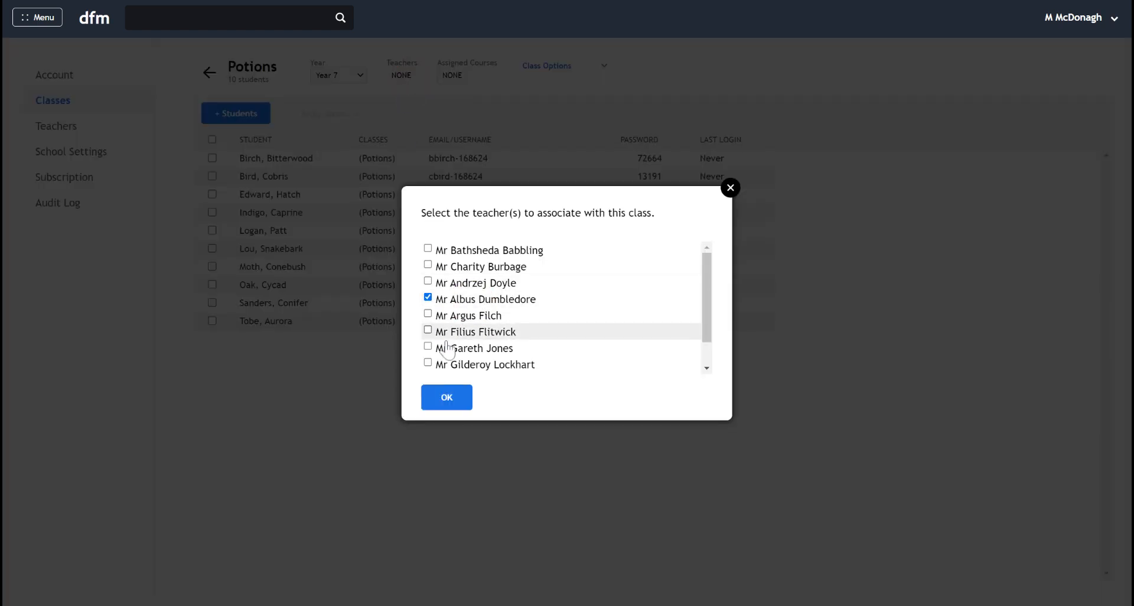
click(446, 397)
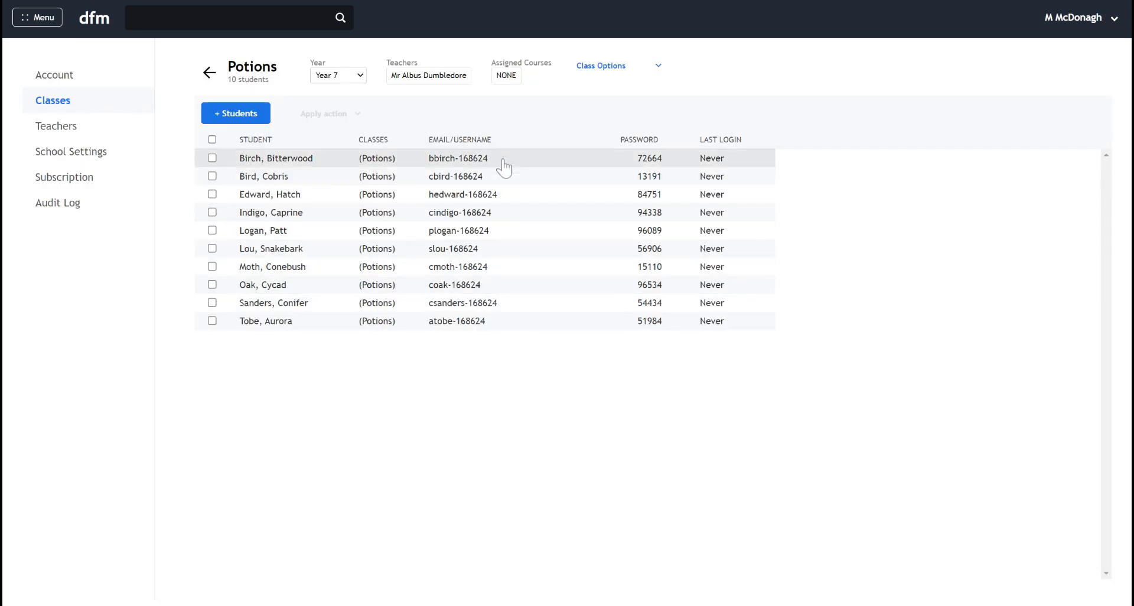
click(509, 77)
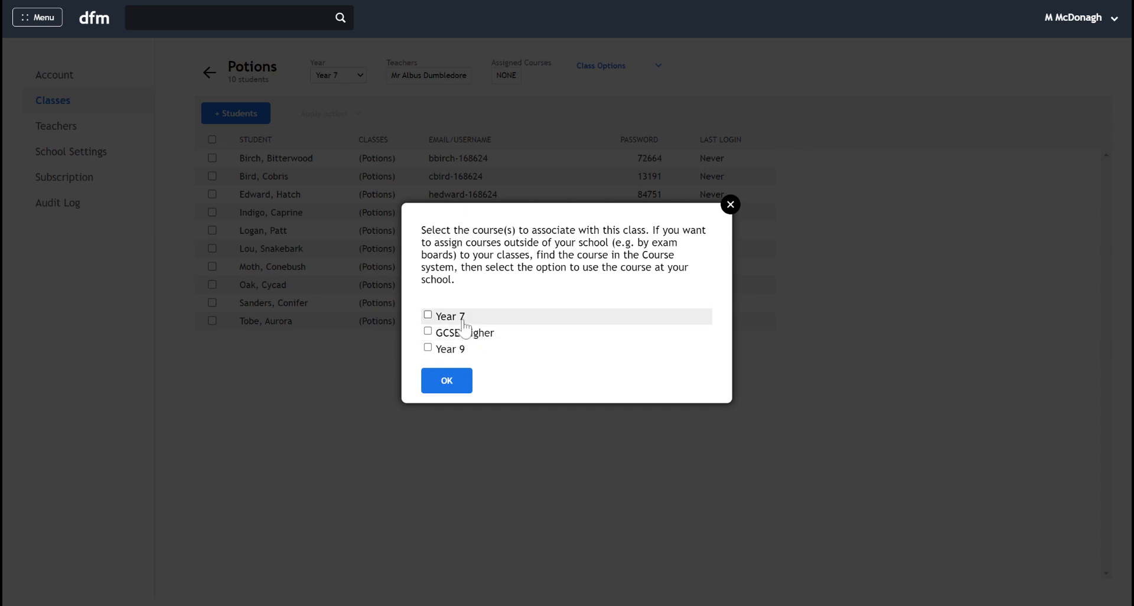
click(461, 388)
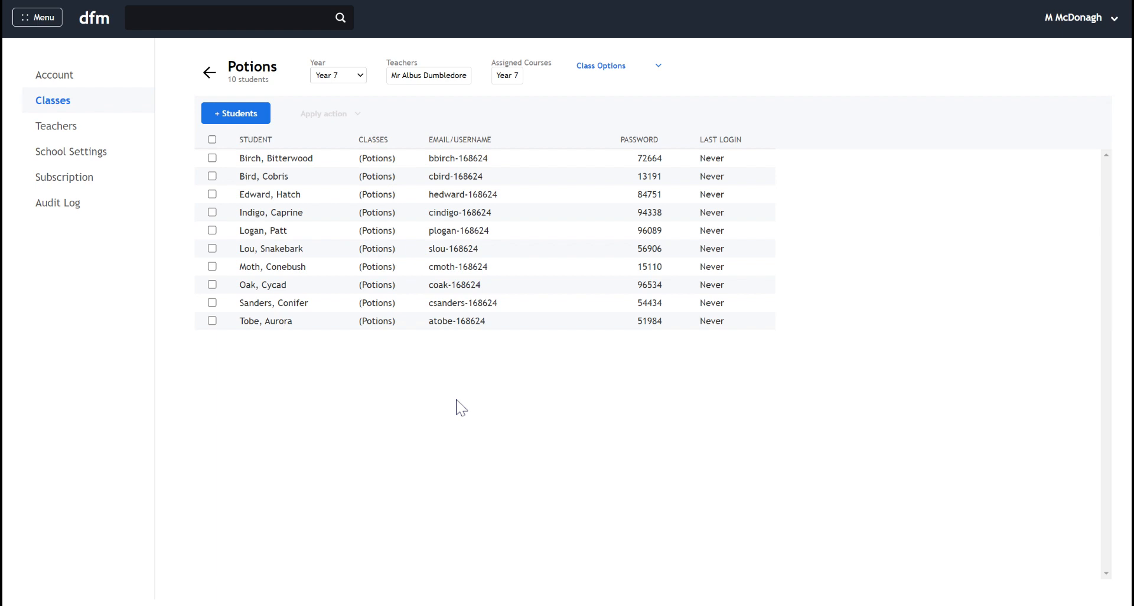
- Move the fifth listed student from the Potions class to the Charms class
click(212, 231)
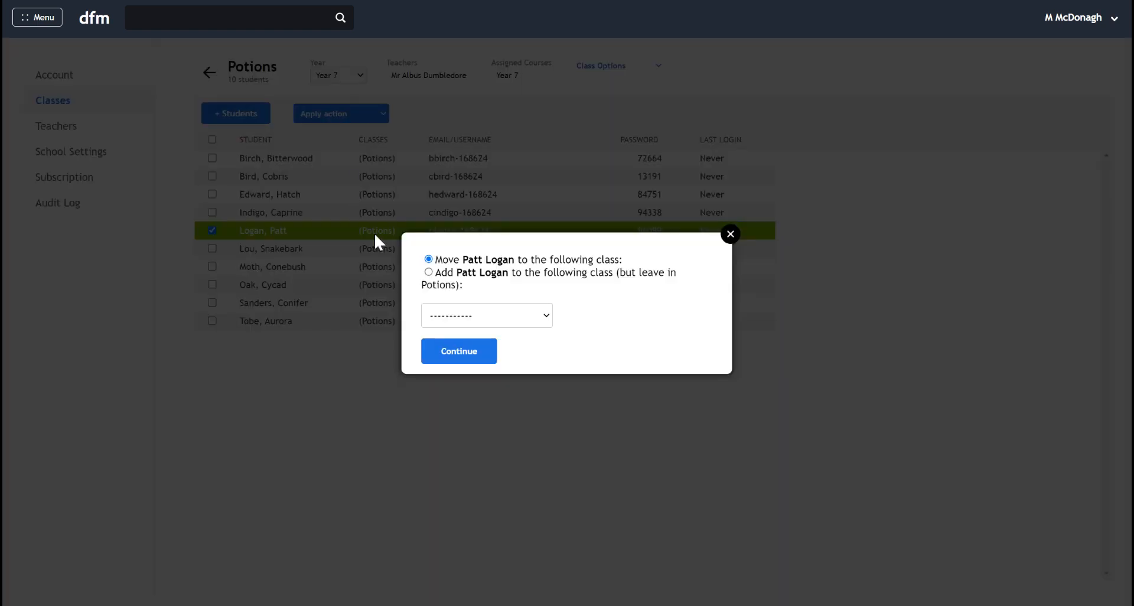
click(533, 324)
click(484, 553)
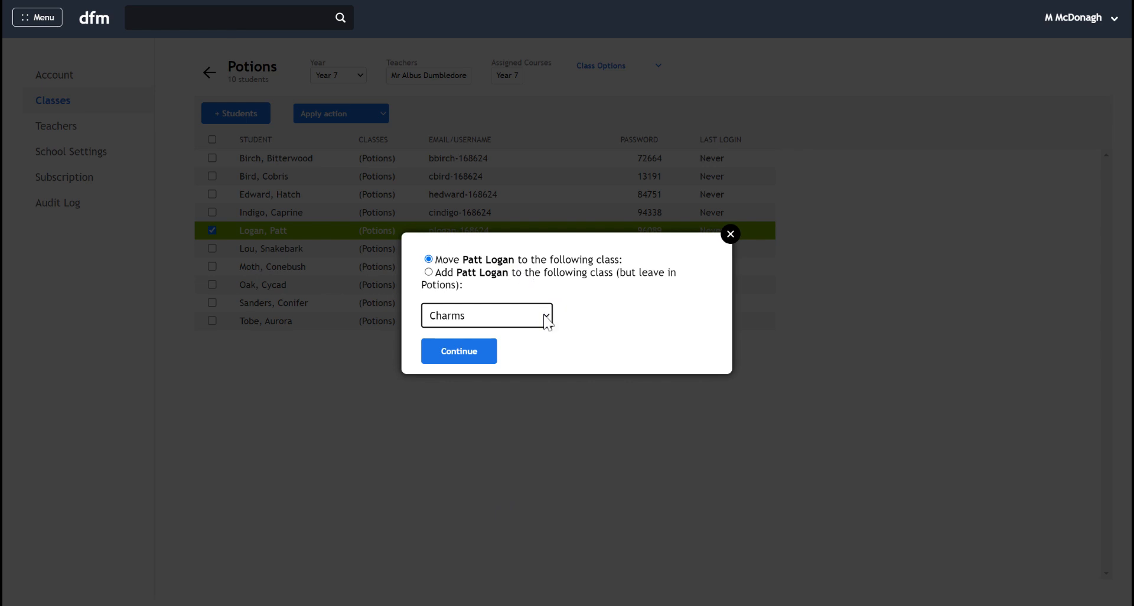
click(501, 288)
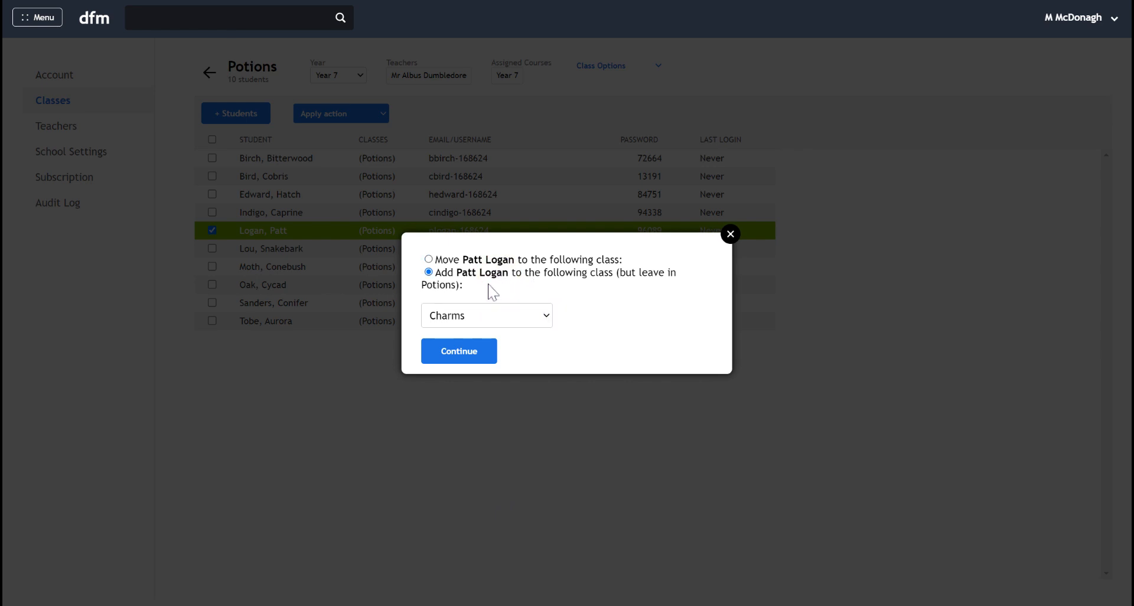
click(484, 261)
click(469, 356)
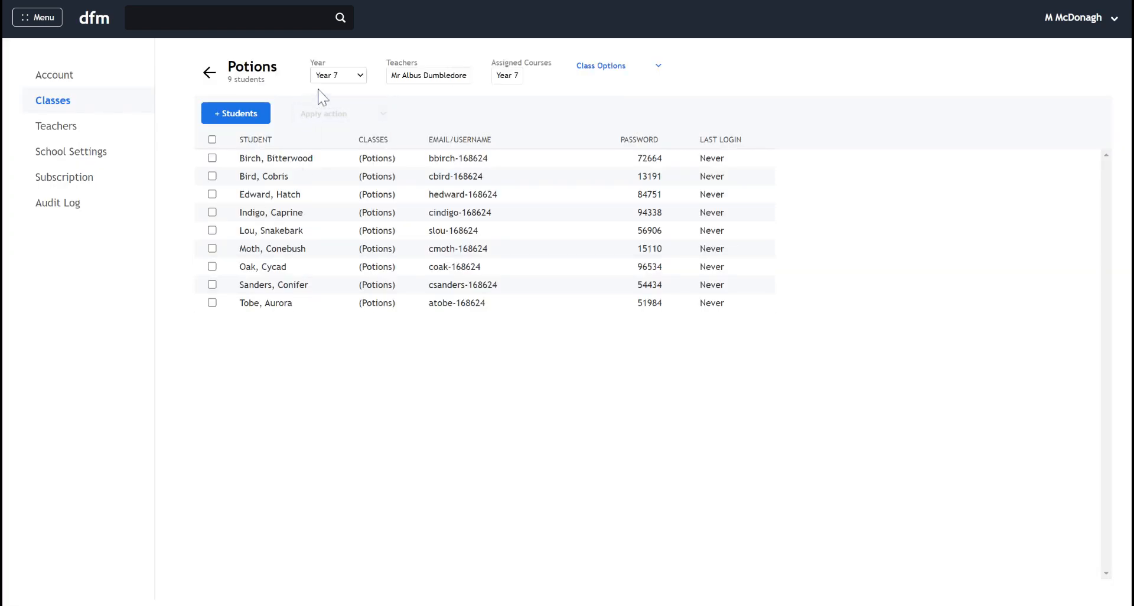
- Open the Charms class and select the student who was moved there from Potions
click(210, 74)
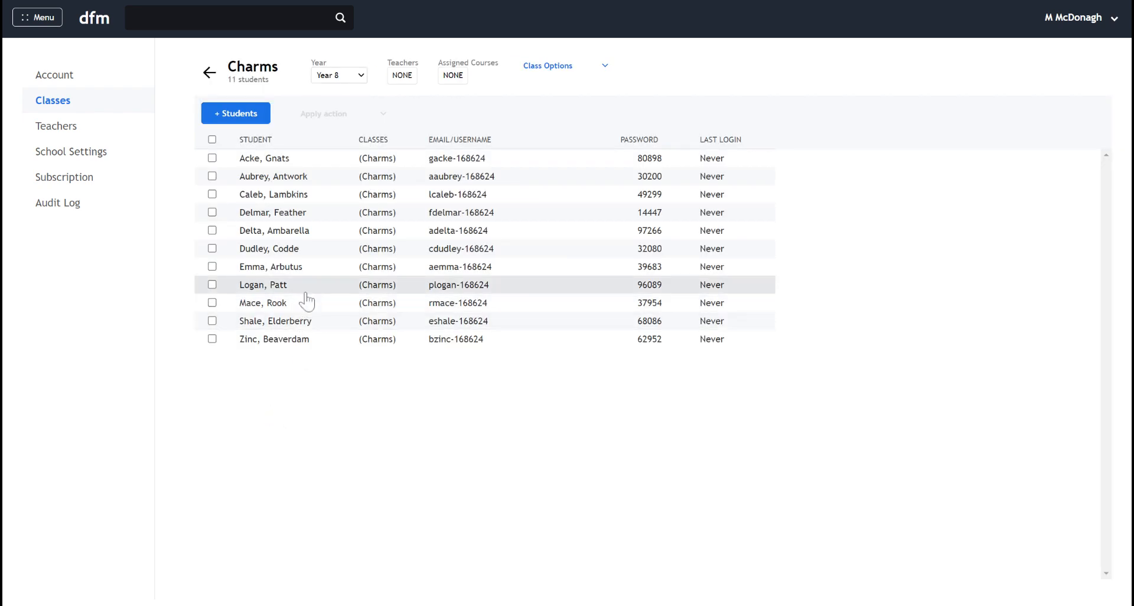
click(290, 293)
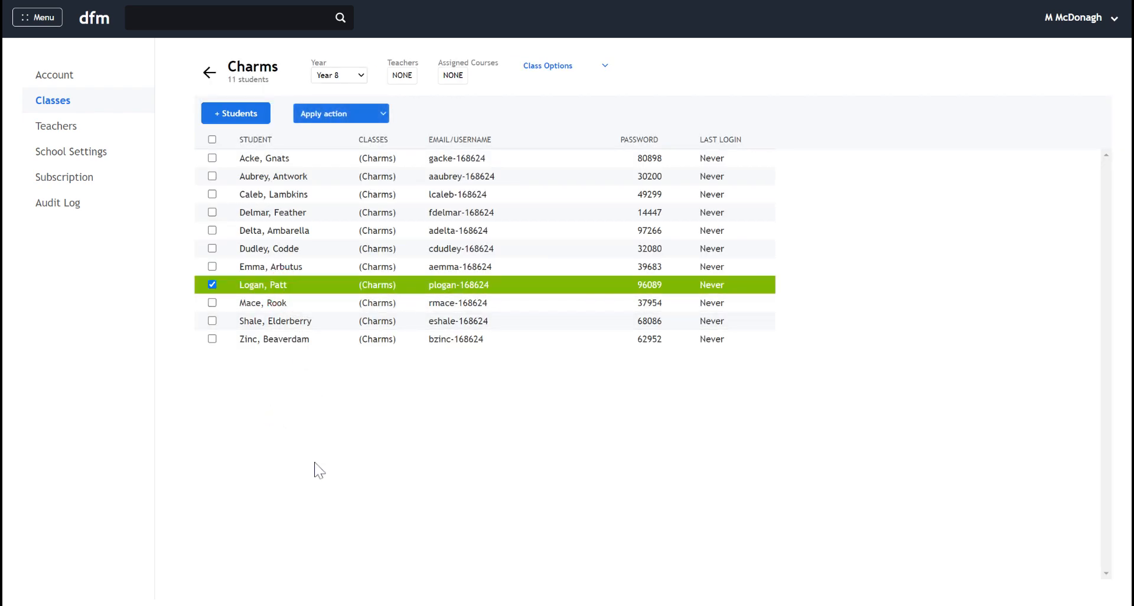